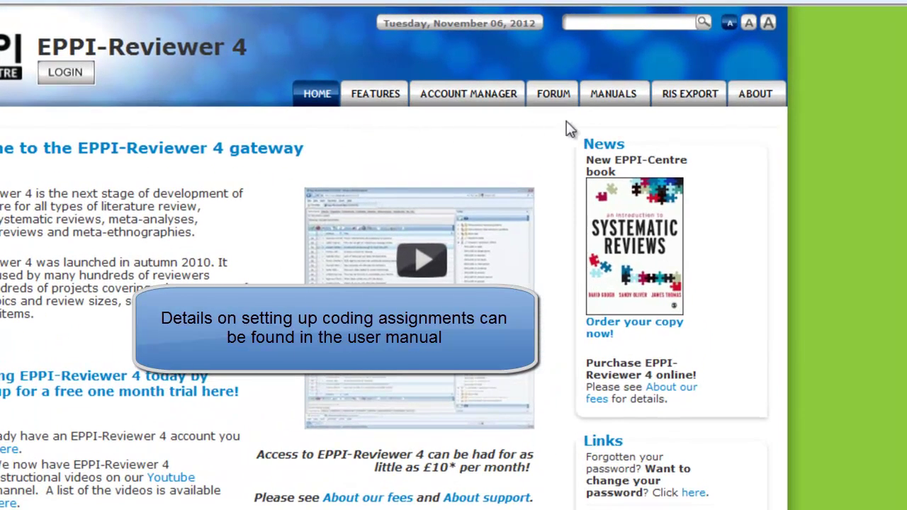
Go to the MANUALS page of the EPPI-Reviewer 4 gateway website.
left_click(607, 95)
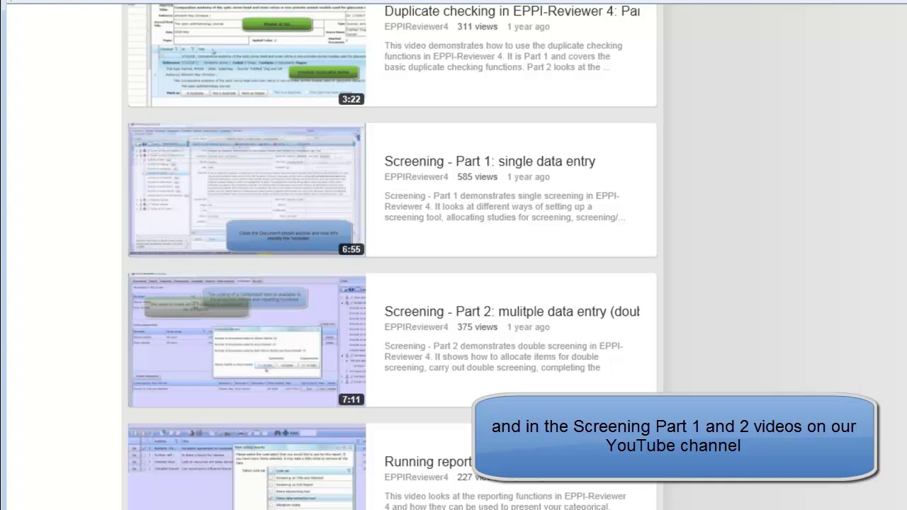
Scroll the YouTube channel's video list to the Screening Part 1 and Part 2 entries.
scroll(885, 154, "up", 3)
scroll(626, 300, "up", 5)
scroll(626, 300, "up", 5)
scroll(625, 299, "up", 5)
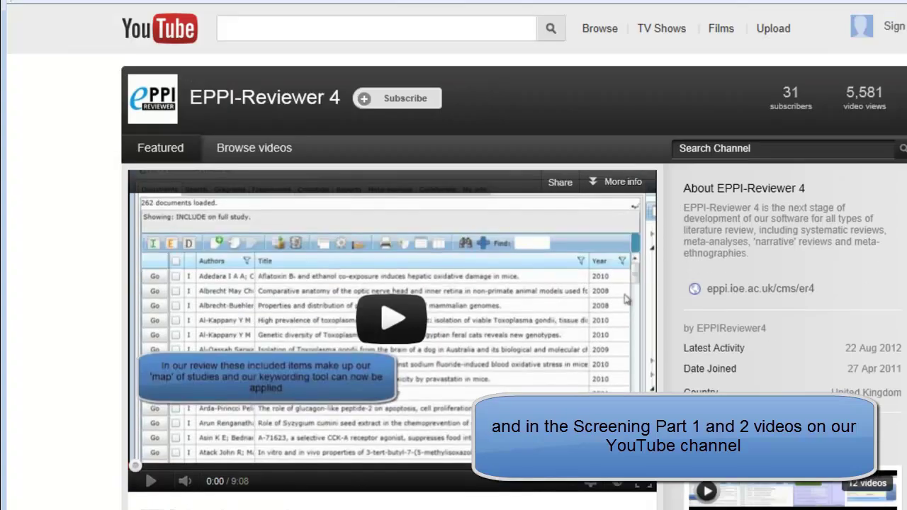
scroll(626, 300, "down", 3)
scroll(626, 300, "down", 4)
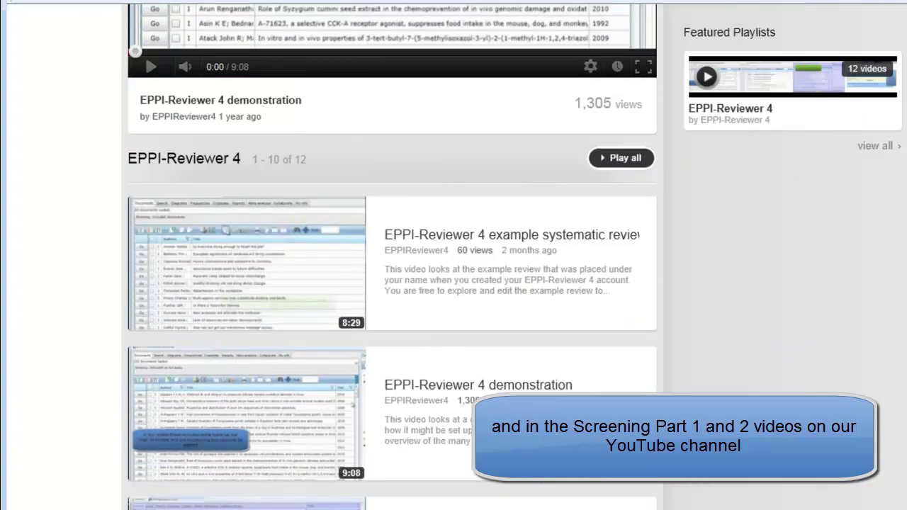
scroll(626, 300, "down", 5)
scroll(821, 323, "down", 5)
scroll(822, 323, "down", 2)
scroll(822, 323, "up", 2)
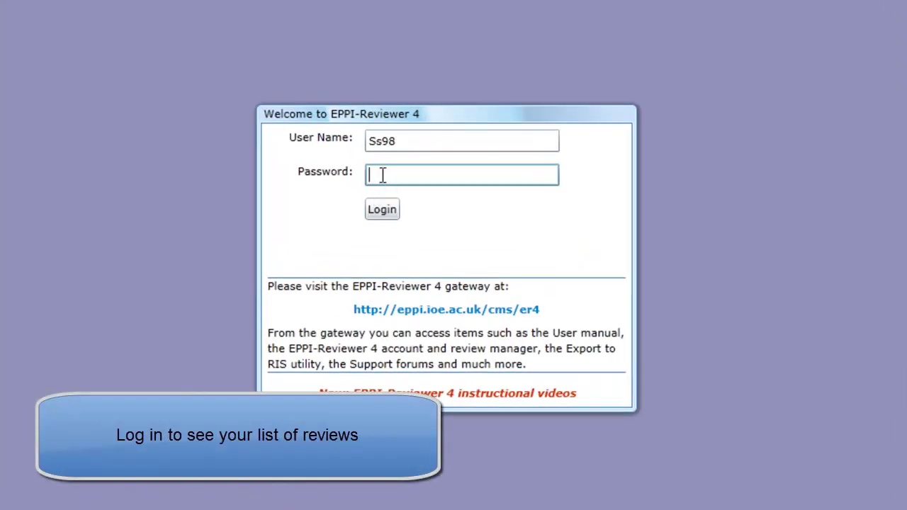
Sign in with the account password and launch the EPPI-Reviewer 4 demo review as Coding Only.
type("*********")
left_click(375, 212)
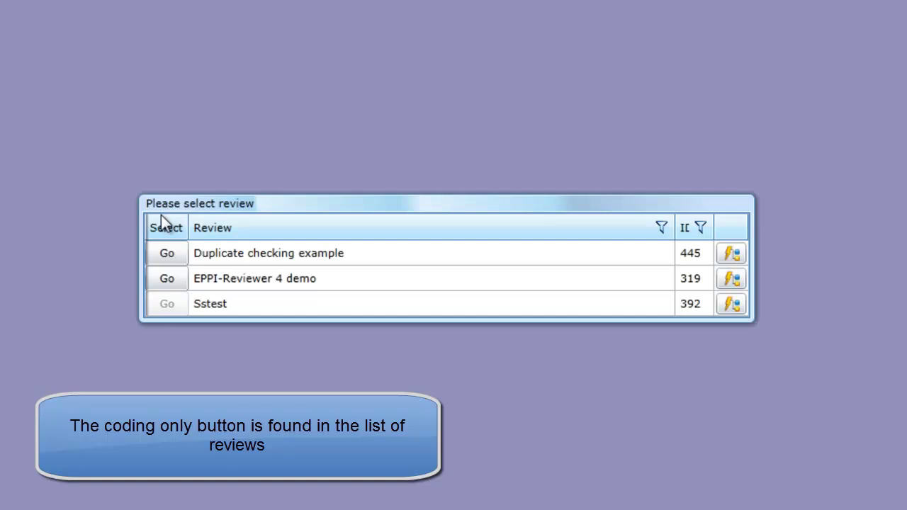
left_click(735, 278)
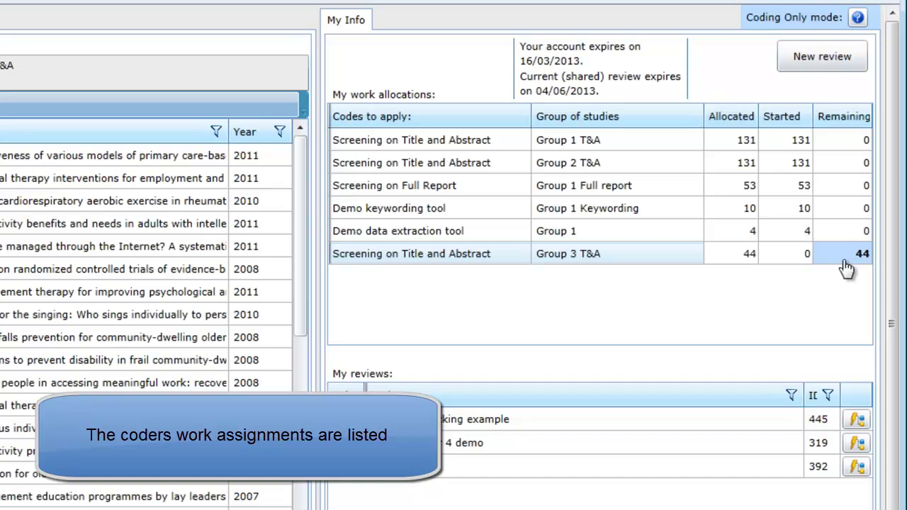
View Group 3 T&A allocated, started and remaining documents, then open the first for coding.
left_click(740, 256)
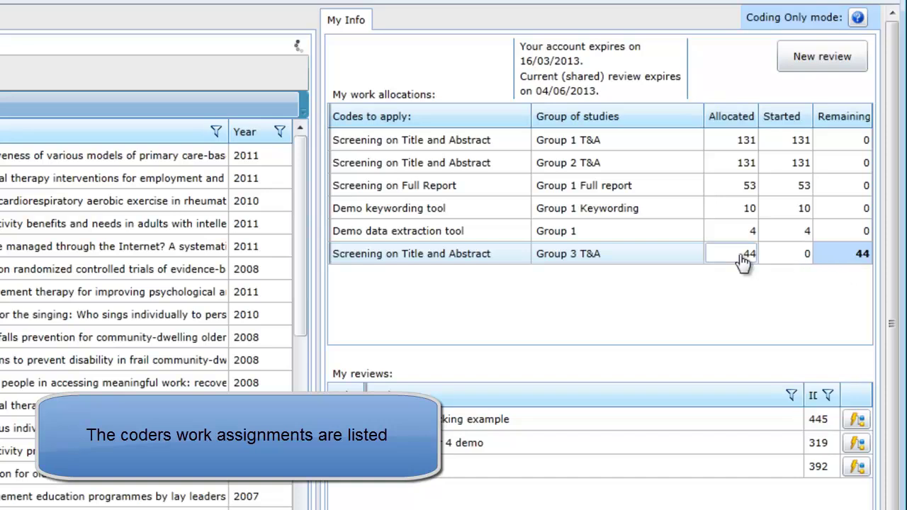
left_click(791, 260)
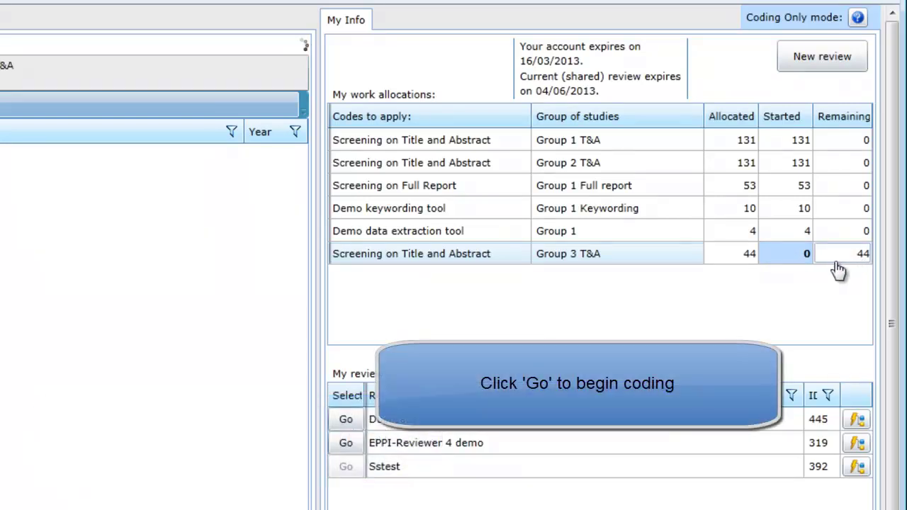
left_click(840, 258)
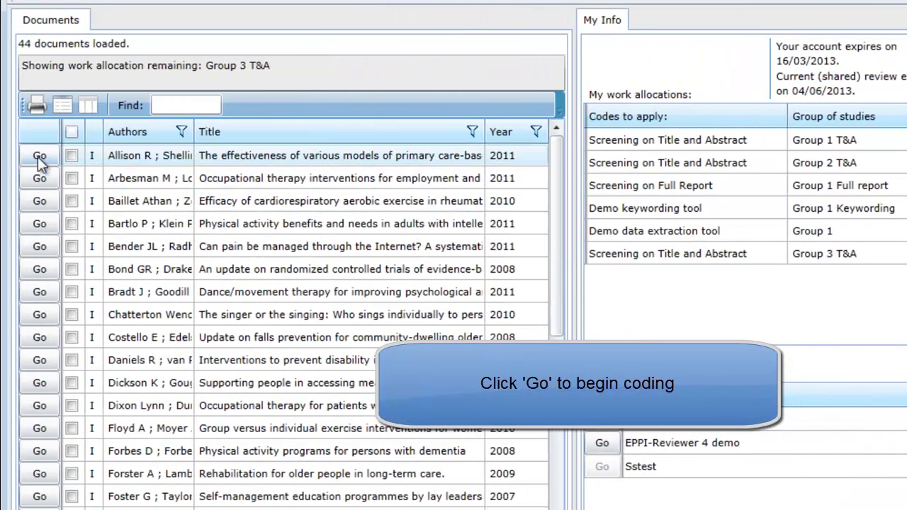
left_click(37, 156)
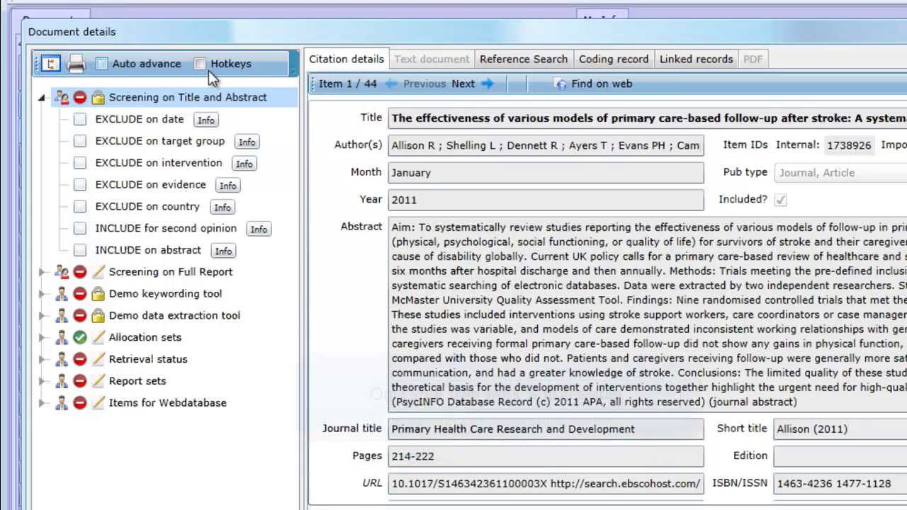
Show the Coding record tab for the open stroke follow-up document.
left_click(612, 61)
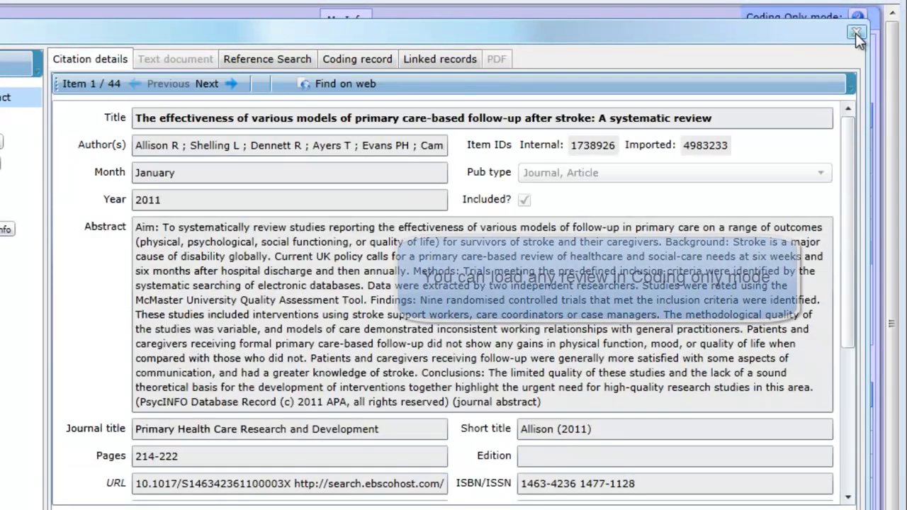
Close the Document details window to return to the Group 3 document list.
left_click(855, 33)
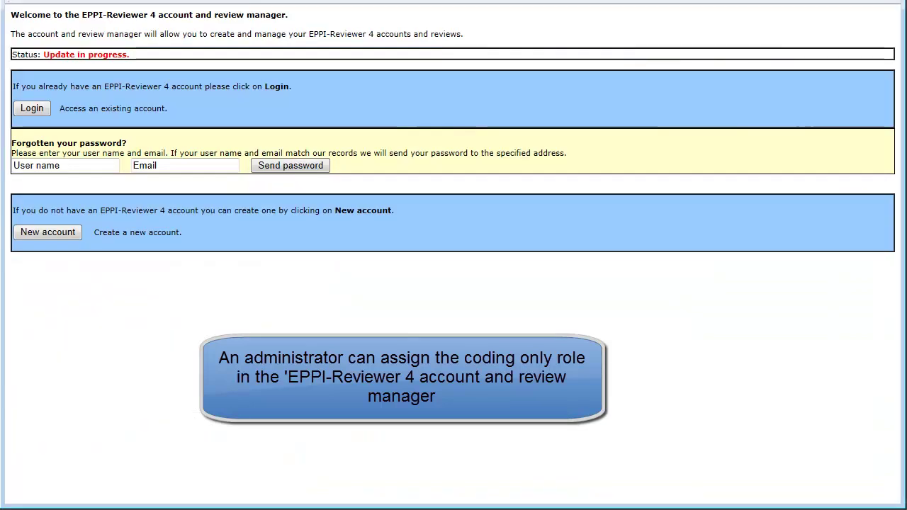
Log in to the account manager using the saved user name from autocomplete.
left_click(40, 108)
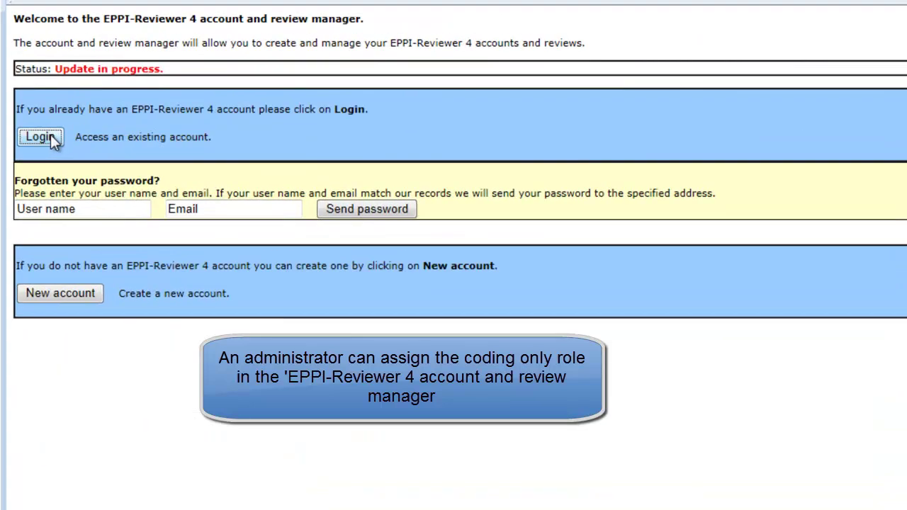
type("ss")
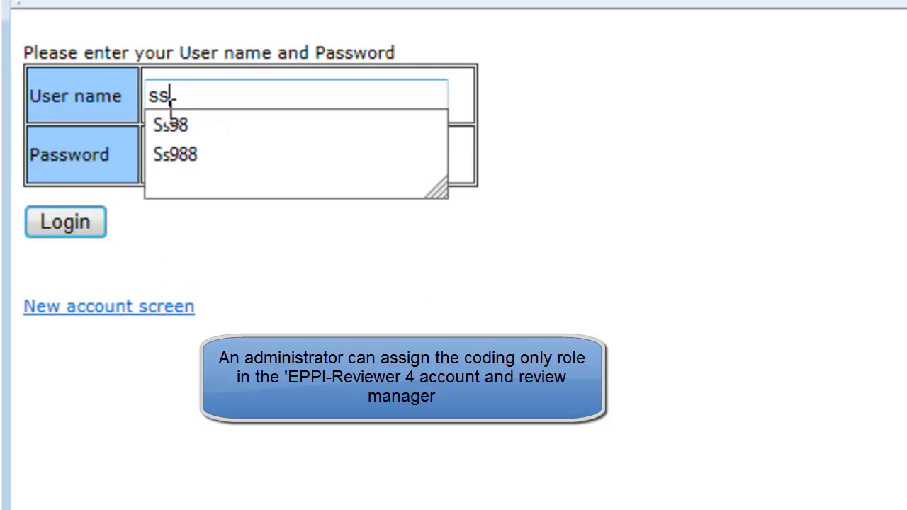
left_click(161, 123)
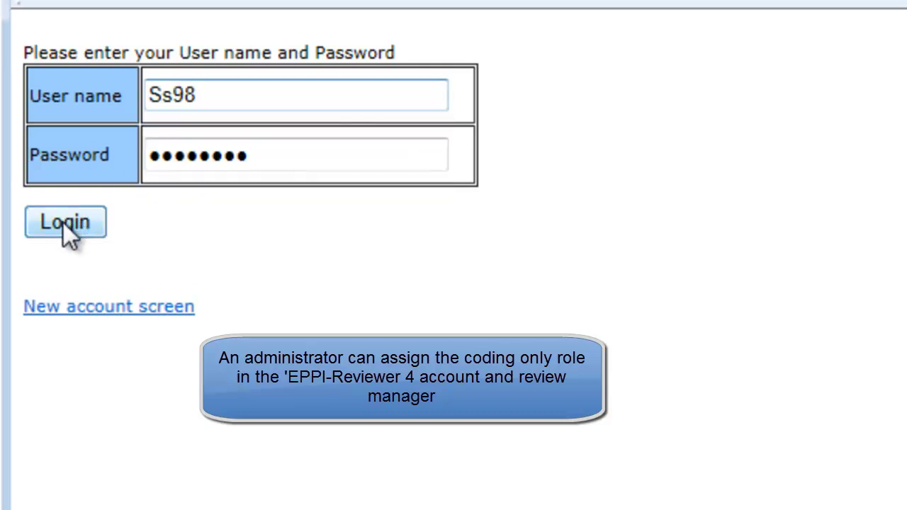
left_click(64, 223)
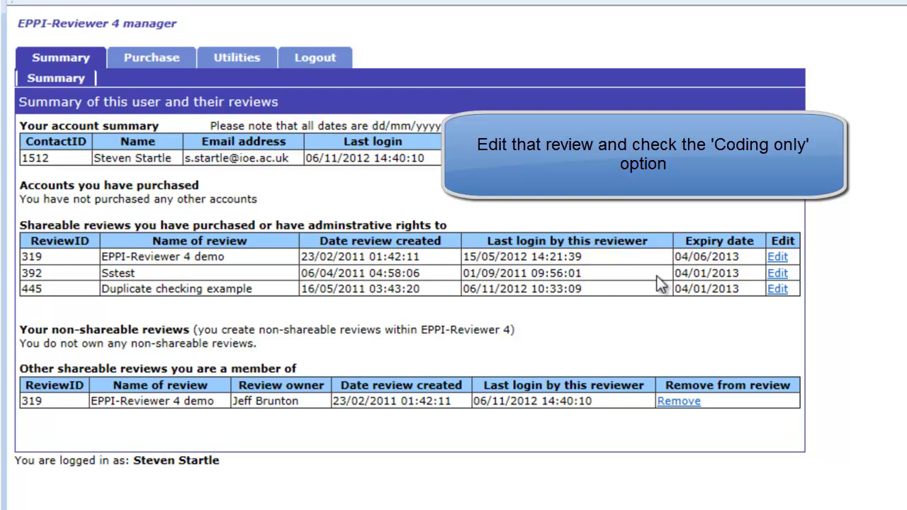
Open the Sstest review (392) for editing to show its members' coding-only settings.
left_click(774, 273)
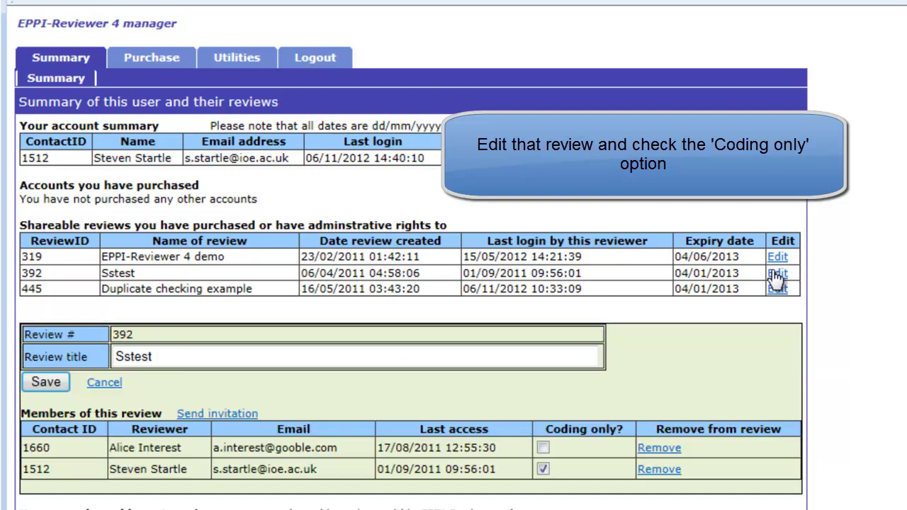